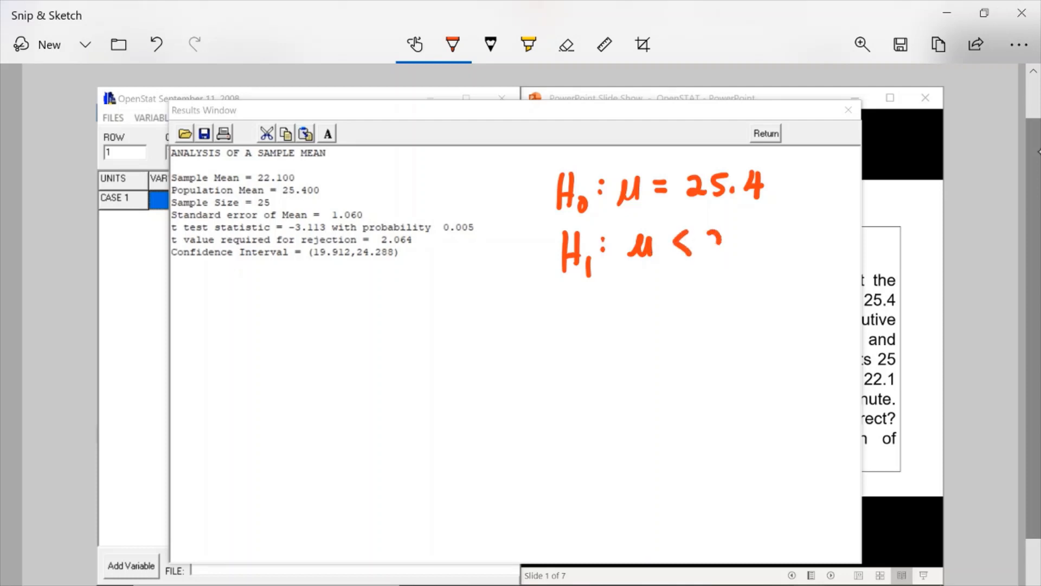
# Finish handwriting H1: μ < 25.4 and draw arrows pointing at the t test statistic and its probability.
pyautogui.click(753, 243)
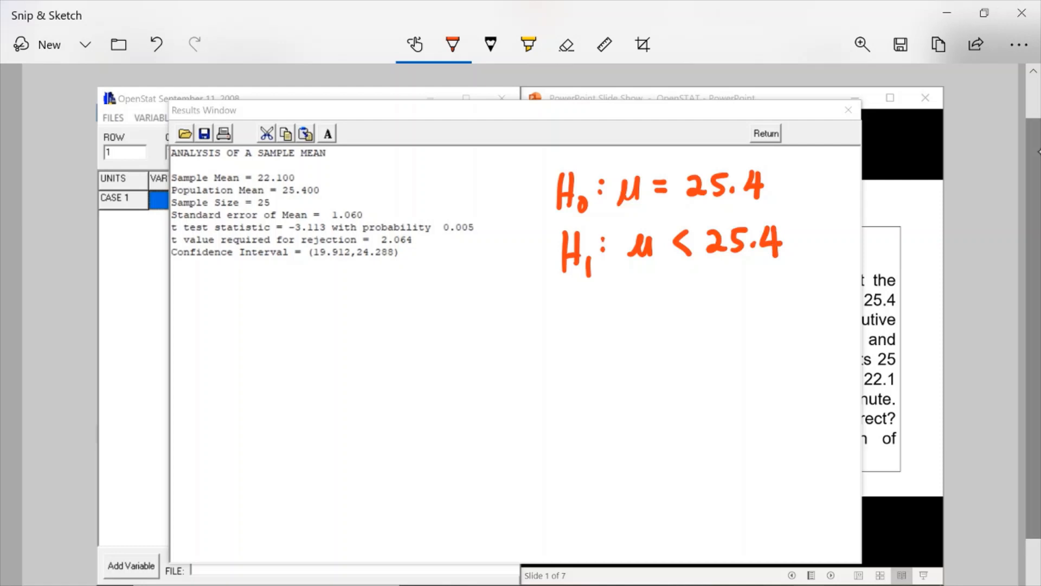
pyautogui.moveTo(324, 217); pyautogui.dragTo(364, 176)
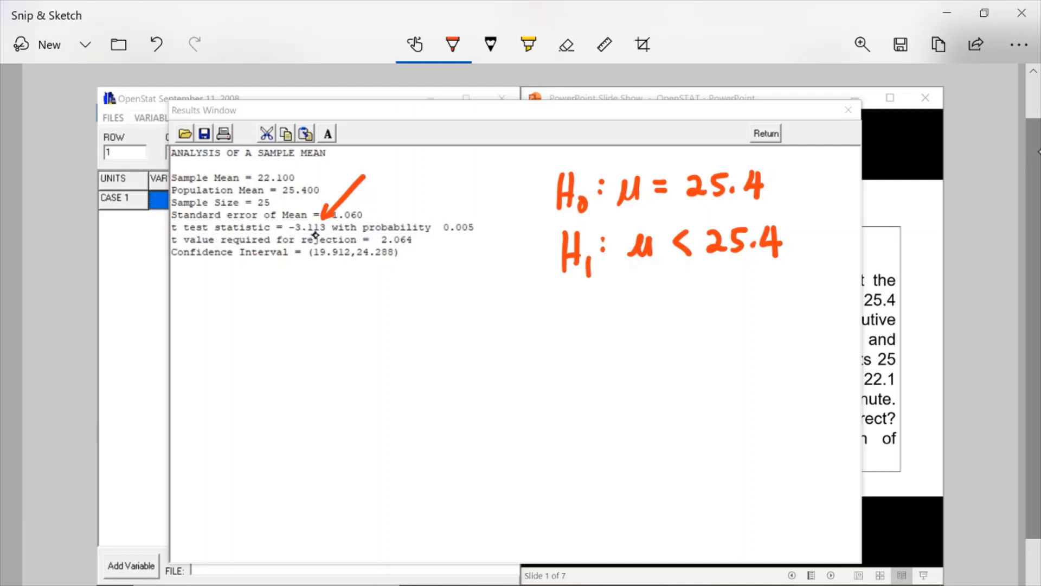
pyautogui.moveTo(444, 217)
pyautogui.mouseDown()
pyautogui.moveTo(471, 172)
pyautogui.moveTo(457, 216)
pyautogui.mouseUp()
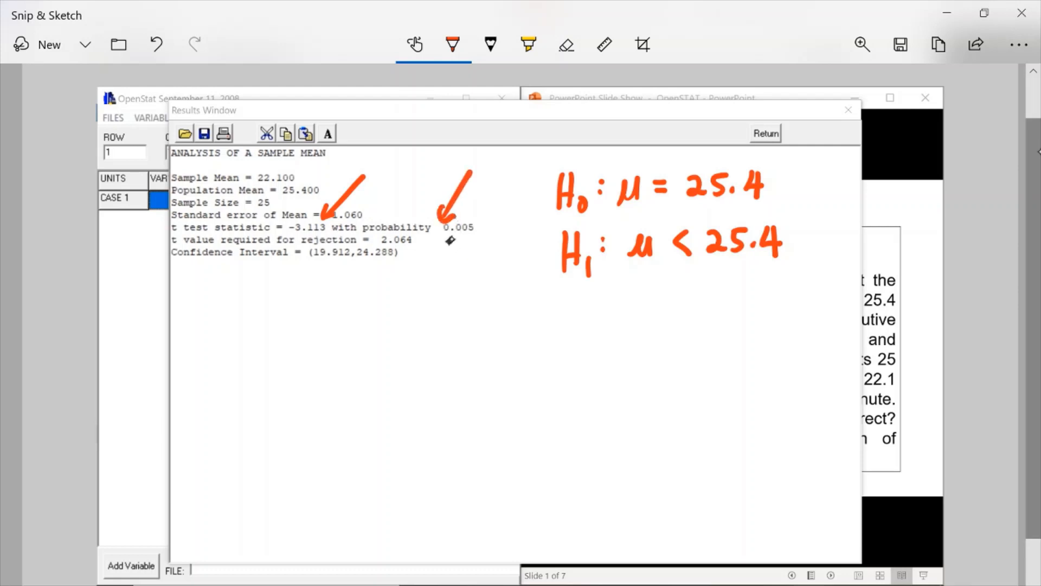
# Sketch a bell curve with both tails shaded and marked by arrows, and label one tail 0.0025.
pyautogui.moveTo(227, 337)
pyautogui.mouseDown()
pyautogui.moveTo(416, 325)
pyautogui.moveTo(231, 327)
pyautogui.moveTo(301, 270)
pyautogui.moveTo(382, 313)
pyautogui.moveTo(383, 347)
pyautogui.mouseUp()
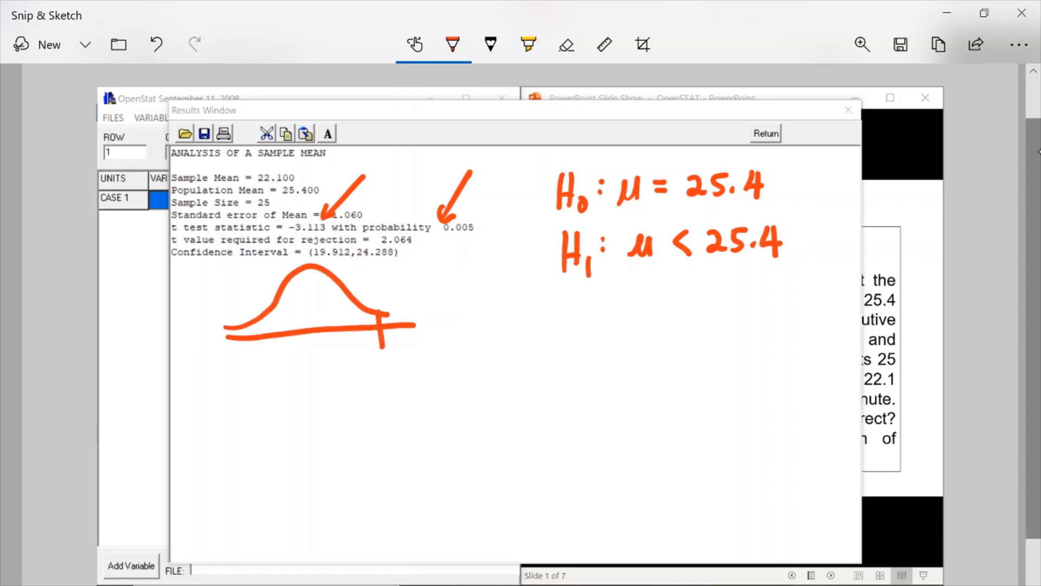
pyautogui.moveTo(244, 328)
pyautogui.mouseDown()
pyautogui.moveTo(245, 359)
pyautogui.moveTo(231, 328)
pyautogui.moveTo(223, 340)
pyautogui.mouseUp()
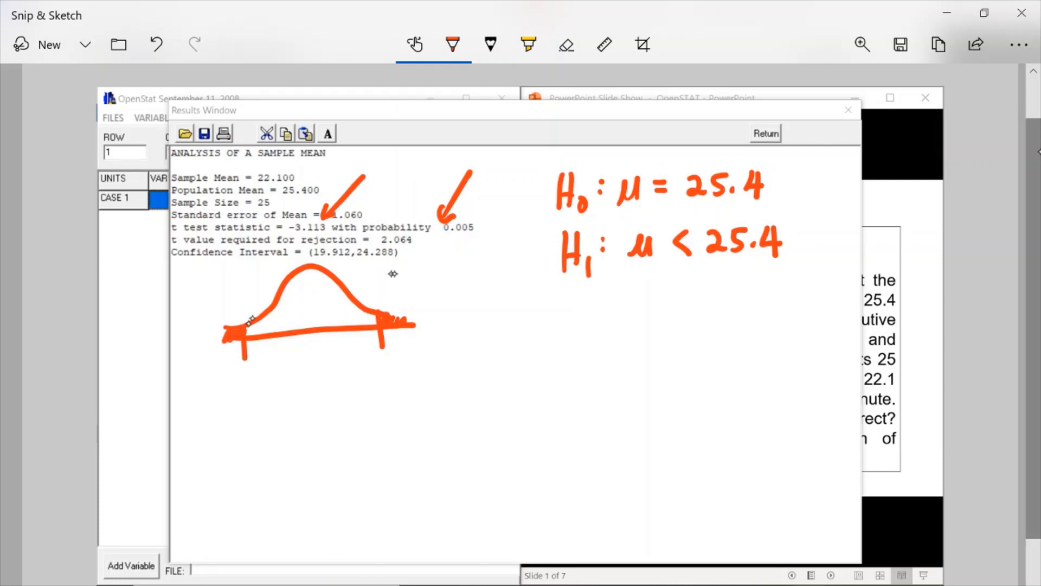
pyautogui.moveTo(406, 296); pyautogui.dragTo(391, 317)
pyautogui.moveTo(221, 292); pyautogui.dragTo(233, 325)
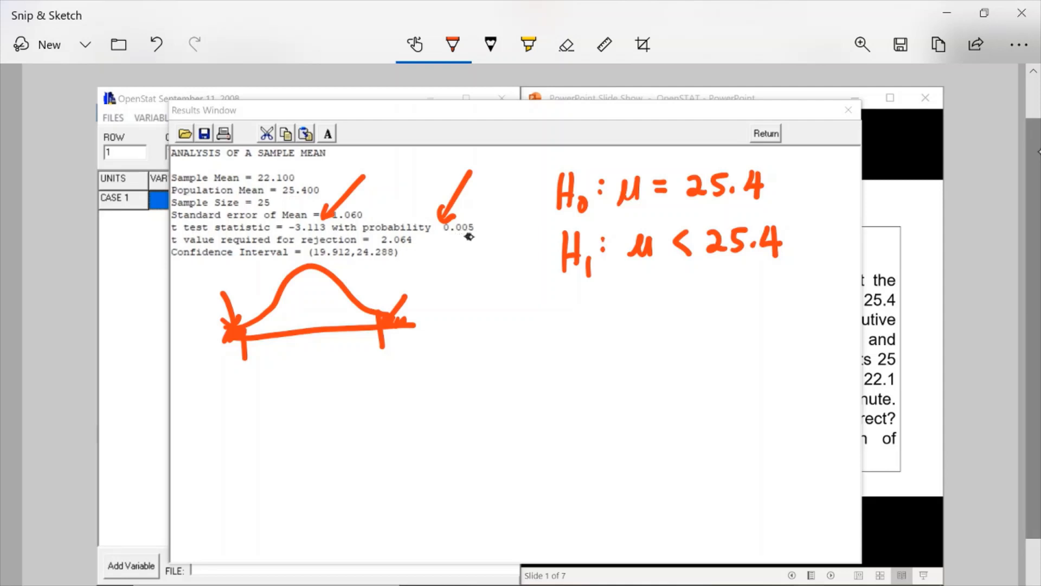
pyautogui.moveTo(188, 279); pyautogui.dragTo(254, 281)
pyautogui.click(199, 289)
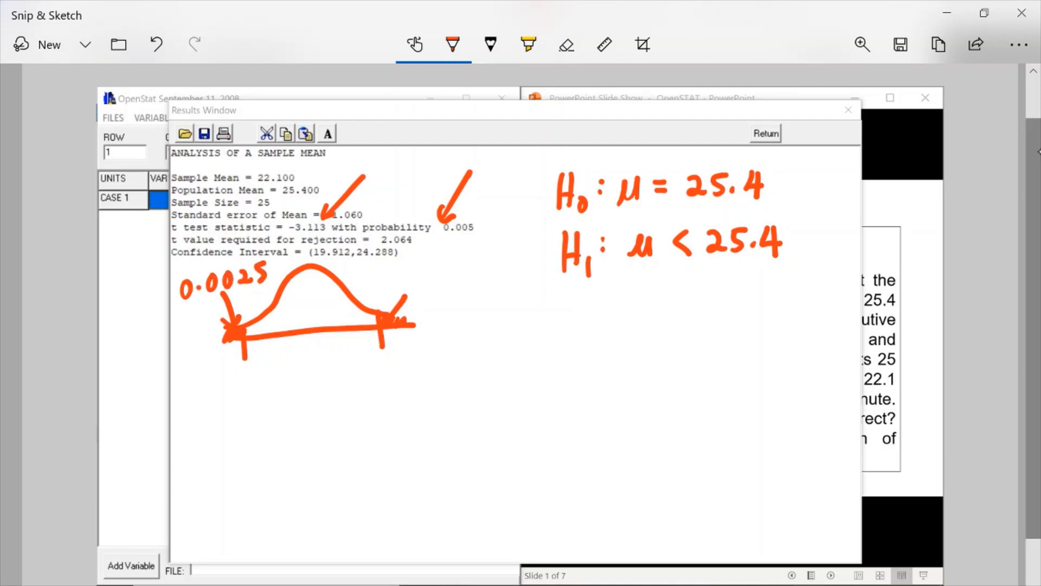
# Handwrite a two-line test conclusion beside the bell curve.
pyautogui.moveTo(472, 314); pyautogui.dragTo(474, 344)
pyautogui.moveTo(474, 317)
pyautogui.mouseDown()
pyautogui.moveTo(508, 357)
pyautogui.moveTo(535, 329)
pyautogui.moveTo(554, 335)
pyautogui.mouseUp()
pyautogui.click(514, 309)
pyautogui.moveTo(545, 321)
pyautogui.mouseDown()
pyautogui.moveTo(564, 318)
pyautogui.moveTo(592, 339)
pyautogui.mouseUp()
pyautogui.moveTo(602, 301); pyautogui.dragTo(603, 339)
pyautogui.moveTo(585, 329); pyautogui.dragTo(741, 325)
pyautogui.click(688, 319)
pyautogui.moveTo(482, 369)
pyautogui.mouseDown()
pyautogui.moveTo(483, 408)
pyautogui.moveTo(531, 401)
pyautogui.mouseUp()
pyautogui.moveTo(551, 386)
pyautogui.mouseDown()
pyautogui.moveTo(552, 420)
pyautogui.moveTo(568, 396)
pyautogui.mouseUp()
pyautogui.moveTo(569, 393)
pyautogui.mouseDown()
pyautogui.moveTo(605, 383)
pyautogui.moveTo(624, 400)
pyautogui.mouseUp()
pyautogui.click(613, 389)
pyautogui.moveTo(624, 399); pyautogui.dragTo(648, 402)
pyautogui.moveTo(649, 395)
pyautogui.mouseDown()
pyautogui.moveTo(698, 387)
pyautogui.moveTo(715, 401)
pyautogui.moveTo(756, 395)
pyautogui.moveTo(774, 378)
pyautogui.mouseUp()
pyautogui.moveTo(764, 389)
pyautogui.mouseDown()
pyautogui.moveTo(788, 392)
pyautogui.moveTo(800, 374)
pyautogui.moveTo(829, 391)
pyautogui.mouseUp()
pyautogui.click(814, 381)
pyautogui.click(843, 385)
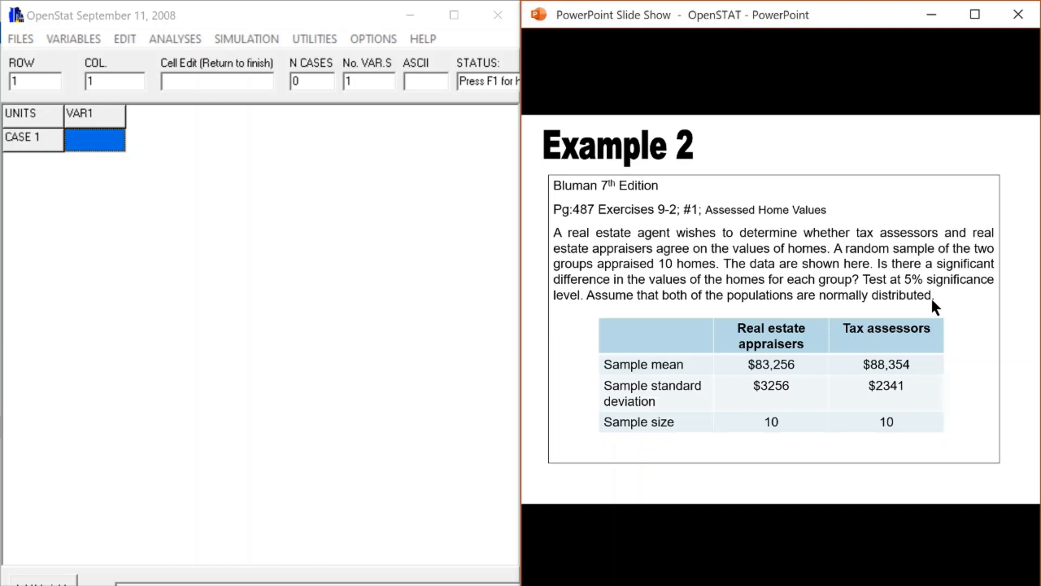
# Start a test of two means and enter the real estate appraisers' mean 83256, standard deviation 3256 and sample size 10.
pyautogui.click(174, 40)
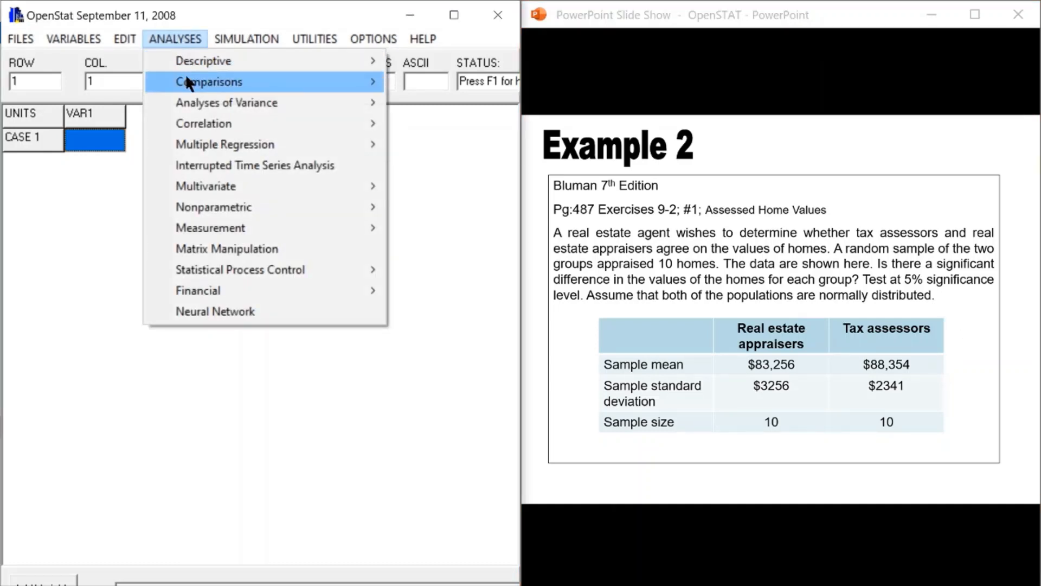
pyautogui.moveTo(225, 83)
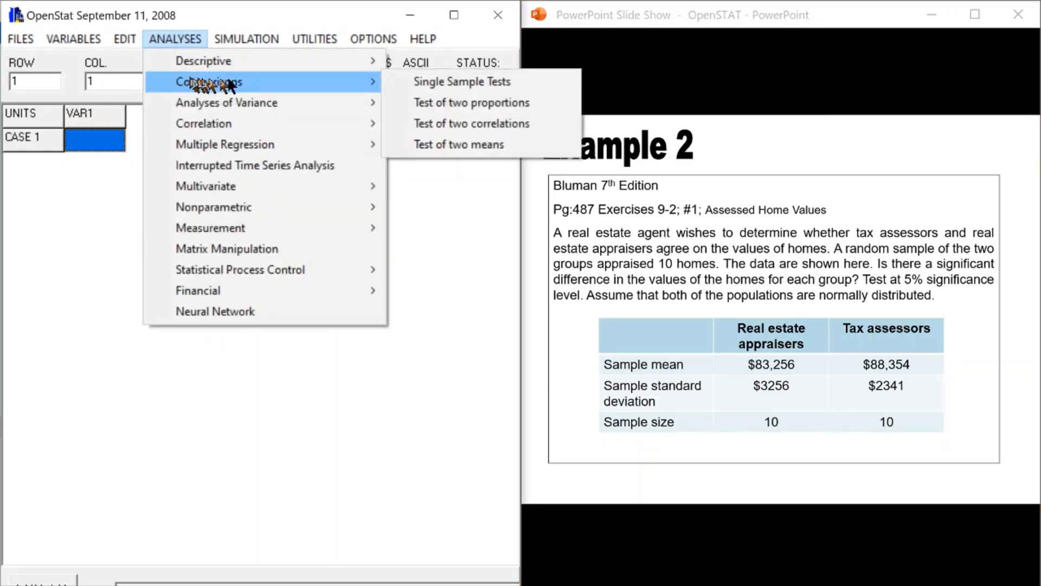
pyautogui.click(466, 145)
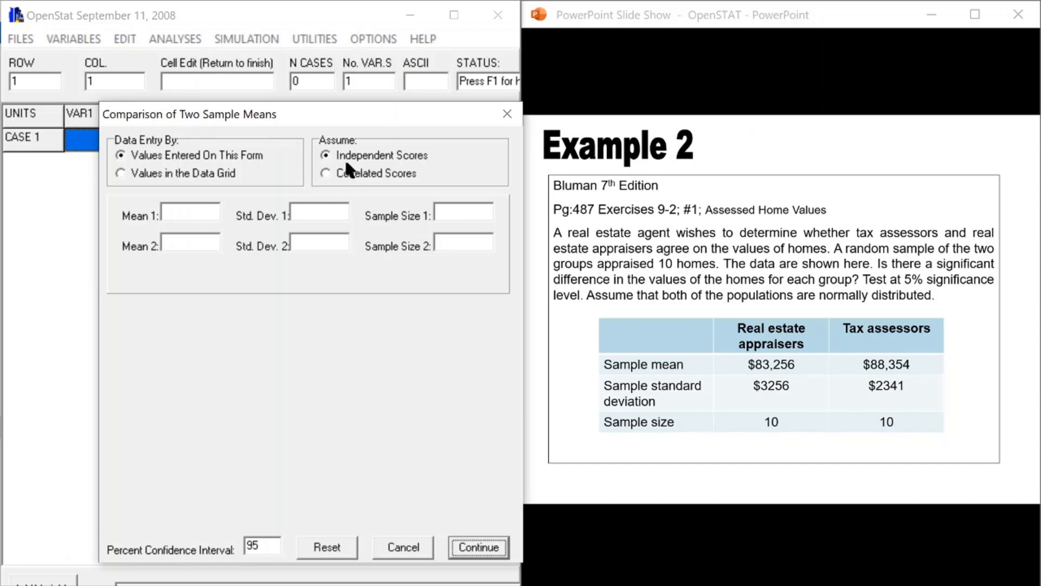
pyautogui.click(190, 211)
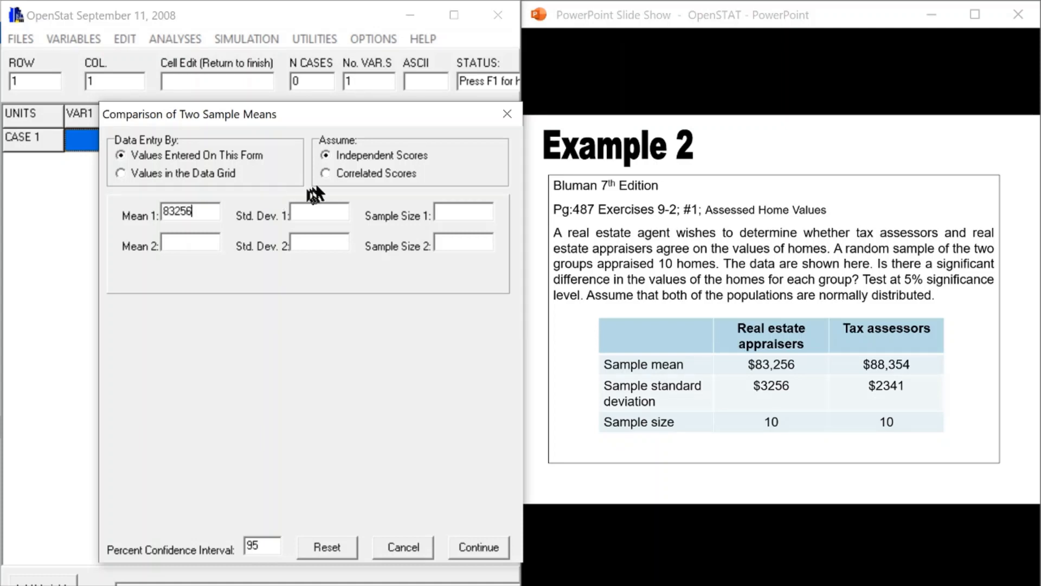
pyautogui.click(308, 213)
pyautogui.write('3256')
pyautogui.click(445, 214)
pyautogui.write('10')
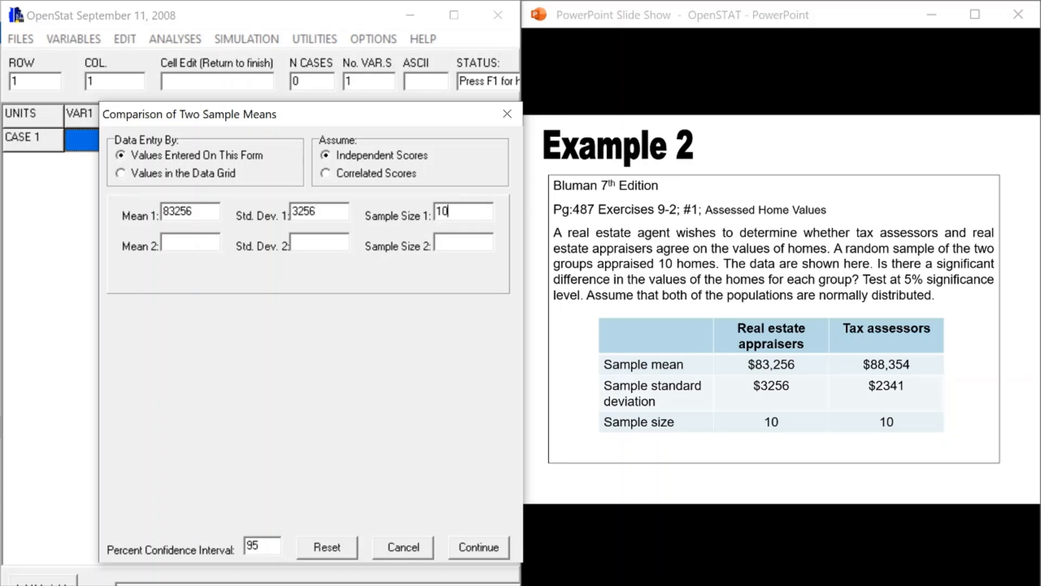
# Enter the tax assessors' mean 88354, standard deviation 2341 and sample size 10 as the second group, and run the comparison.
pyautogui.click(196, 244)
pyautogui.write('88354')
pyautogui.click(313, 243)
pyautogui.write('2341')
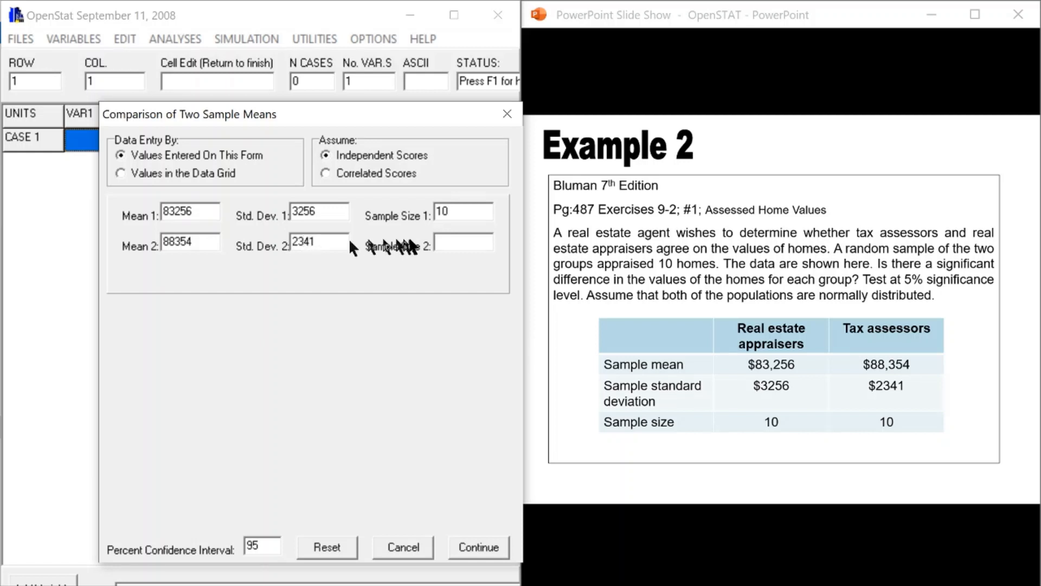
pyautogui.click(460, 243)
pyautogui.write('10')
pyautogui.click(477, 547)
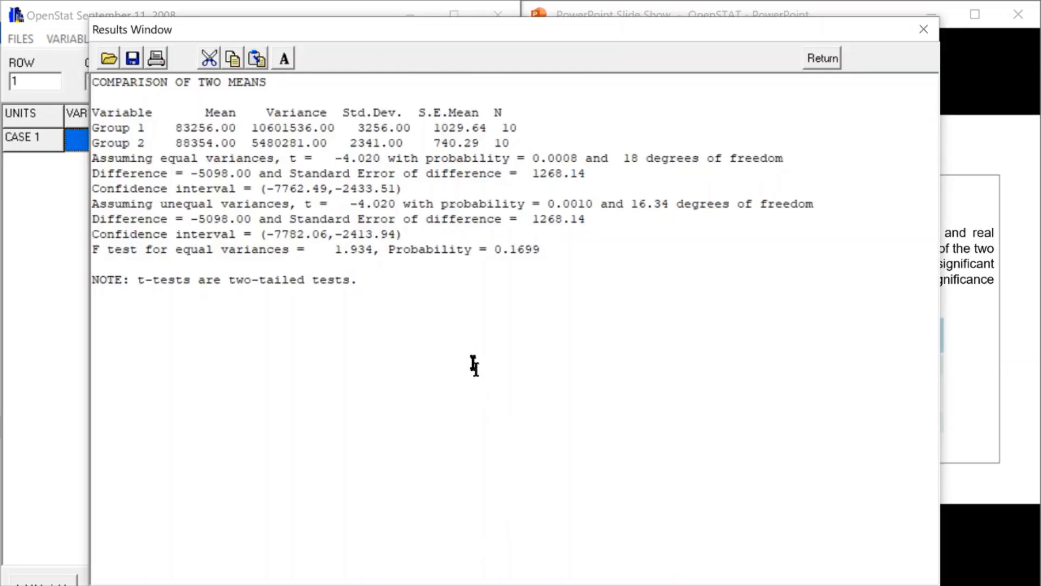
# Capture the screen into Snip & Sketch and handwrite H0: σ1 = σ2 below the comparison results.
pyautogui.press('super+w')
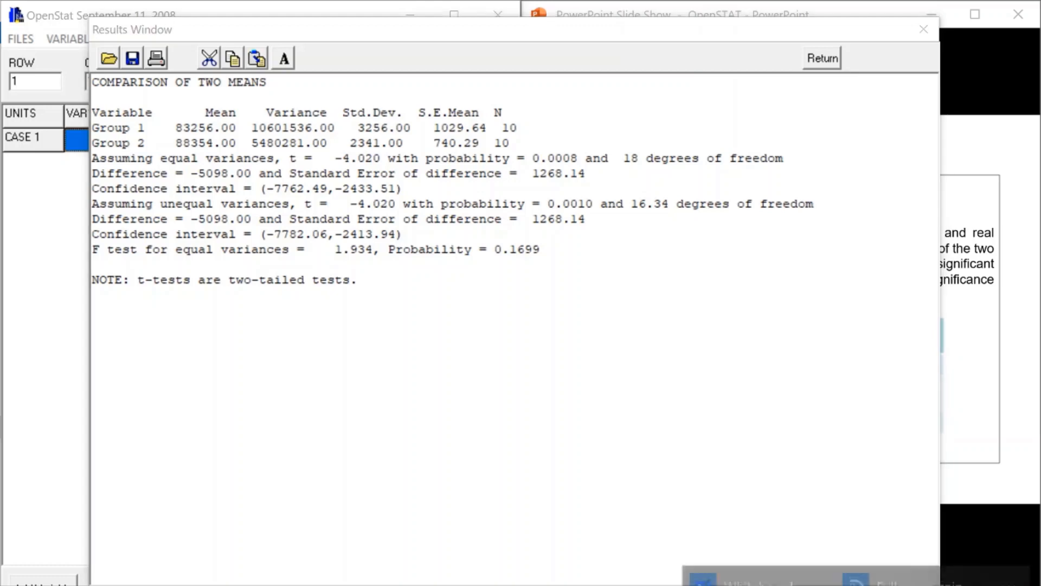
pyautogui.click(916, 579)
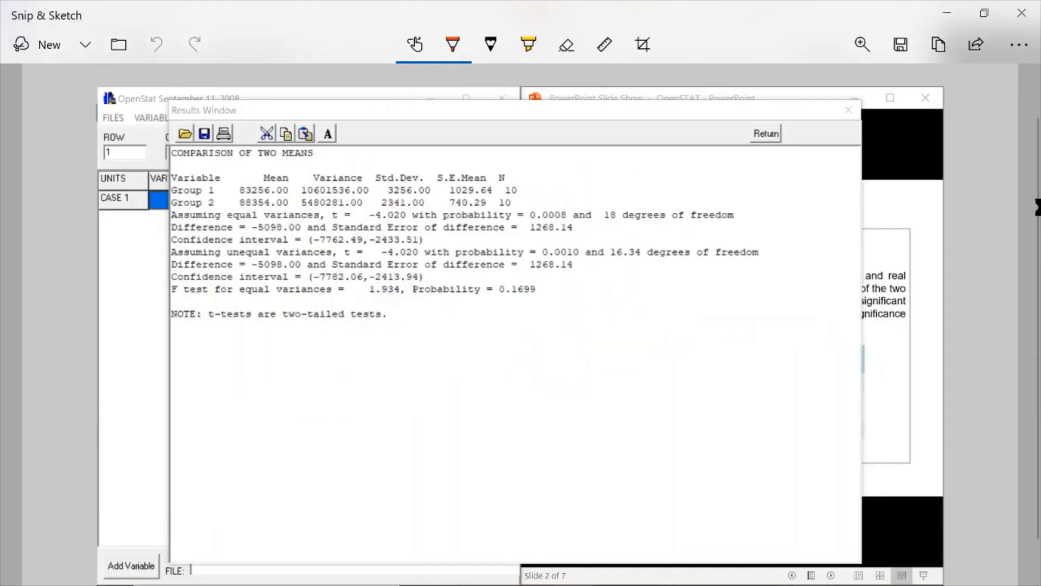
pyautogui.moveTo(613, 458); pyautogui.dragTo(622, 464)
pyautogui.moveTo(268, 341); pyautogui.dragTo(260, 383)
pyautogui.moveTo(277, 340)
pyautogui.mouseDown()
pyautogui.moveTo(276, 378)
pyautogui.moveTo(275, 366)
pyautogui.mouseUp()
pyautogui.moveTo(288, 372)
pyautogui.mouseDown()
pyautogui.moveTo(326, 374)
pyautogui.moveTo(344, 350)
pyautogui.moveTo(338, 384)
pyautogui.mouseUp()
pyautogui.click(301, 371)
pyautogui.moveTo(403, 359)
pyautogui.mouseDown()
pyautogui.moveTo(411, 350)
pyautogui.moveTo(417, 384)
pyautogui.mouseUp()
# Handwrite the alternative hypothesis H1: σ1 ≠ σ2 beneath the null hypothesis.
pyautogui.moveTo(268, 408)
pyautogui.mouseDown()
pyautogui.moveTo(262, 438)
pyautogui.moveTo(273, 435)
pyautogui.mouseUp()
pyautogui.moveTo(265, 426)
pyautogui.mouseDown()
pyautogui.moveTo(278, 429)
pyautogui.moveTo(280, 452)
pyautogui.mouseUp()
pyautogui.click(309, 421)
pyautogui.click(308, 428)
pyautogui.moveTo(333, 413)
pyautogui.mouseDown()
pyautogui.moveTo(328, 425)
pyautogui.moveTo(341, 413)
pyautogui.mouseUp()
pyautogui.moveTo(335, 411)
pyautogui.mouseDown()
pyautogui.moveTo(350, 405)
pyautogui.moveTo(342, 441)
pyautogui.moveTo(376, 421)
pyautogui.mouseUp()
pyautogui.moveTo(376, 405)
pyautogui.mouseDown()
pyautogui.moveTo(363, 436)
pyautogui.moveTo(399, 415)
pyautogui.mouseUp()
pyautogui.moveTo(395, 411)
pyautogui.mouseDown()
pyautogui.moveTo(419, 406)
pyautogui.moveTo(421, 438)
pyautogui.mouseUp()
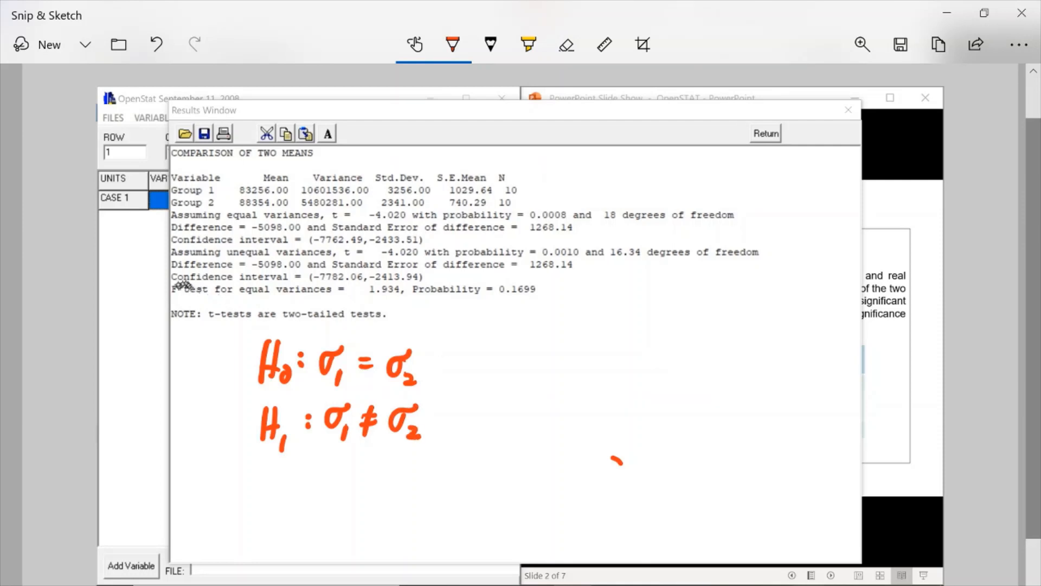
# Circle the F test for equal variances line and draw arrows pointing at its F value and probability.
pyautogui.moveTo(179, 275)
pyautogui.mouseDown()
pyautogui.moveTo(165, 298)
pyautogui.moveTo(268, 307)
pyautogui.moveTo(476, 306)
pyautogui.moveTo(548, 279)
pyautogui.moveTo(179, 275)
pyautogui.mouseUp()
pyautogui.moveTo(398, 302)
pyautogui.mouseDown()
pyautogui.moveTo(405, 328)
pyautogui.moveTo(406, 309)
pyautogui.mouseUp()
pyautogui.moveTo(517, 296)
pyautogui.mouseDown()
pyautogui.moveTo(523, 332)
pyautogui.moveTo(525, 296)
pyautogui.mouseUp()
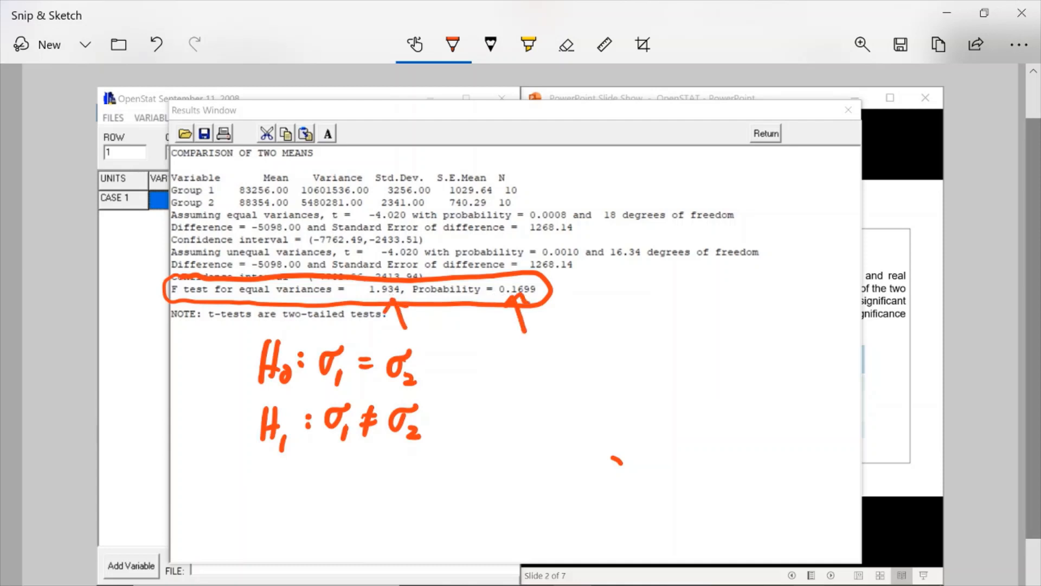
# Handwrite the F test conclusion "Fail to reject H0." beside the hypotheses.
pyautogui.moveTo(486, 351)
pyautogui.mouseDown()
pyautogui.moveTo(485, 385)
pyautogui.moveTo(525, 383)
pyautogui.mouseUp()
pyautogui.moveTo(549, 350); pyautogui.dragTo(551, 378)
pyautogui.moveTo(584, 350); pyautogui.dragTo(584, 381)
pyautogui.moveTo(598, 362)
pyautogui.mouseDown()
pyautogui.moveTo(604, 374)
pyautogui.moveTo(663, 363)
pyautogui.mouseUp()
pyautogui.moveTo(663, 364)
pyautogui.mouseDown()
pyautogui.moveTo(674, 386)
pyautogui.moveTo(663, 399)
pyautogui.mouseUp()
pyautogui.click(668, 347)
pyautogui.moveTo(682, 364); pyautogui.dragTo(696, 373)
pyautogui.moveTo(708, 358); pyautogui.dragTo(705, 371)
pyautogui.moveTo(719, 342); pyautogui.dragTo(718, 371)
pyautogui.moveTo(706, 359); pyautogui.dragTo(753, 375)
pyautogui.moveTo(768, 349)
pyautogui.mouseDown()
pyautogui.moveTo(766, 375)
pyautogui.moveTo(767, 362)
pyautogui.mouseUp()
pyautogui.moveTo(781, 359); pyautogui.dragTo(785, 363)
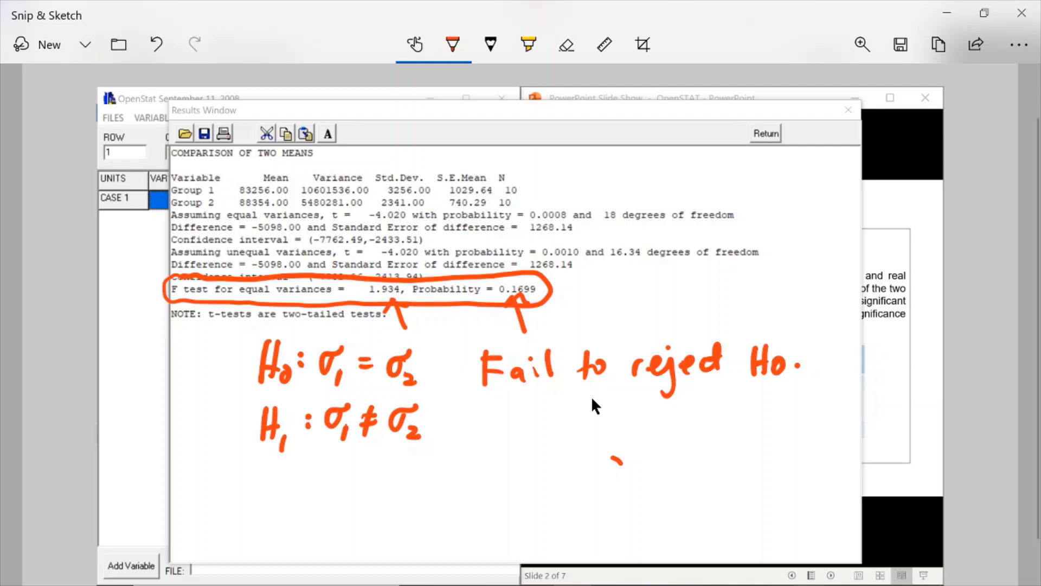
# Draw an arrow at the equal variances line, erase the F test circle, and change the hypotheses to H0: μ1 = μ2 and H1: μ1 ≠ μ2.
pyautogui.moveTo(267, 207)
pyautogui.mouseDown()
pyautogui.moveTo(292, 167)
pyautogui.moveTo(266, 210)
pyautogui.moveTo(281, 200)
pyautogui.mouseUp()
pyautogui.moveTo(317, 359)
pyautogui.mouseDown()
pyautogui.moveTo(330, 343)
pyautogui.moveTo(348, 344)
pyautogui.moveTo(359, 390)
pyautogui.mouseUp()
pyautogui.moveTo(330, 434)
pyautogui.mouseDown()
pyautogui.moveTo(405, 446)
pyautogui.moveTo(402, 312)
pyautogui.mouseUp()
pyautogui.moveTo(332, 343)
pyautogui.mouseDown()
pyautogui.moveTo(319, 380)
pyautogui.moveTo(346, 385)
pyautogui.moveTo(373, 354)
pyautogui.mouseUp()
pyautogui.moveTo(361, 364)
pyautogui.mouseDown()
pyautogui.moveTo(401, 344)
pyautogui.moveTo(422, 383)
pyautogui.mouseUp()
pyautogui.moveTo(339, 417)
pyautogui.mouseDown()
pyautogui.moveTo(326, 444)
pyautogui.moveTo(355, 438)
pyautogui.moveTo(359, 448)
pyautogui.moveTo(394, 414)
pyautogui.mouseUp()
pyautogui.moveTo(376, 426)
pyautogui.mouseDown()
pyautogui.moveTo(398, 425)
pyautogui.moveTo(376, 439)
pyautogui.mouseUp()
pyautogui.moveTo(411, 412)
pyautogui.mouseDown()
pyautogui.moveTo(403, 437)
pyautogui.moveTo(443, 435)
pyautogui.mouseUp()
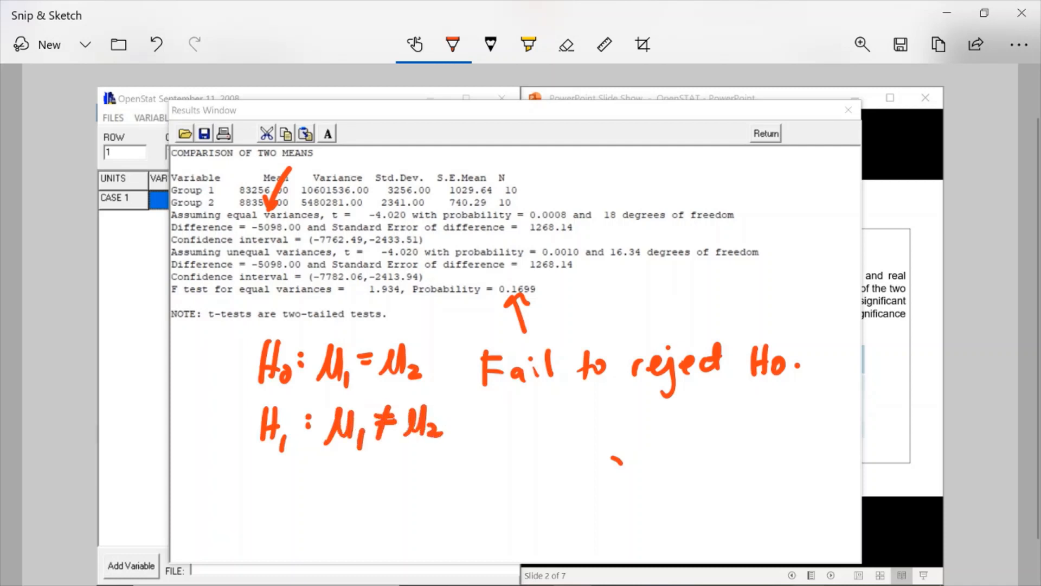
# Erase the arrow at the F test probability, the "Fail to reject H0." conclusion and the stray pen mark.
pyautogui.moveTo(521, 325); pyautogui.dragTo(513, 304)
pyautogui.moveTo(489, 353)
pyautogui.mouseDown()
pyautogui.moveTo(480, 374)
pyautogui.moveTo(714, 350)
pyautogui.mouseUp()
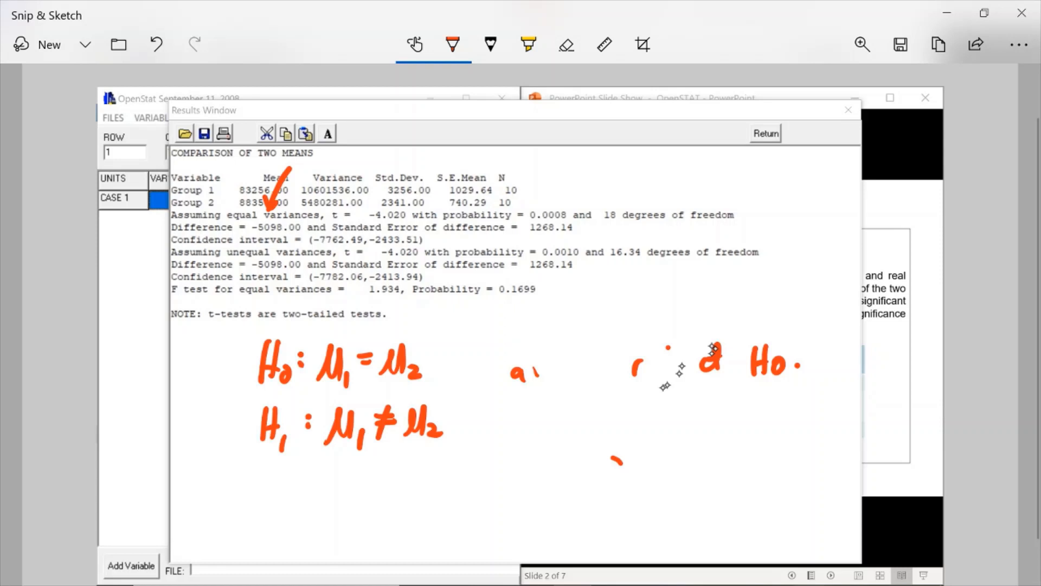
pyautogui.moveTo(714, 348)
pyautogui.mouseDown()
pyautogui.moveTo(523, 368)
pyautogui.moveTo(617, 460)
pyautogui.mouseUp()
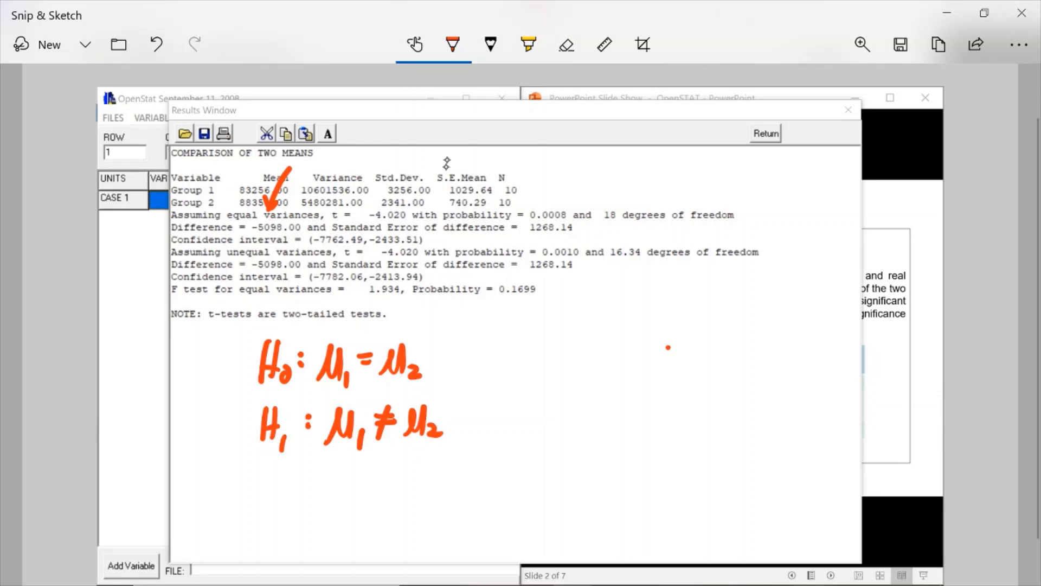
# Draw arrows at the equal-variances t value and its probability, and handwrite "Reject H0" beside the hypotheses.
pyautogui.moveTo(424, 170); pyautogui.dragTo(403, 213)
pyautogui.moveTo(579, 177); pyautogui.dragTo(553, 210)
pyautogui.moveTo(514, 352)
pyautogui.mouseDown()
pyautogui.moveTo(512, 391)
pyautogui.moveTo(562, 388)
pyautogui.moveTo(562, 406)
pyautogui.moveTo(609, 383)
pyautogui.mouseUp()
pyautogui.click(563, 357)
pyautogui.moveTo(615, 355); pyautogui.dragTo(616, 381)
pyautogui.moveTo(606, 369); pyautogui.dragTo(669, 386)
pyautogui.moveTo(683, 345); pyautogui.dragTo(685, 384)
pyautogui.moveTo(671, 367); pyautogui.dragTo(684, 365)
pyautogui.moveTo(699, 366)
pyautogui.mouseDown()
pyautogui.moveTo(689, 379)
pyautogui.moveTo(700, 366)
pyautogui.mouseUp()
# Handwrite "at α = 0.05." under the conclusion to state the significance level.
pyautogui.moveTo(549, 424)
pyautogui.mouseDown()
pyautogui.moveTo(528, 433)
pyautogui.moveTo(549, 449)
pyautogui.mouseUp()
pyautogui.moveTo(538, 436); pyautogui.dragTo(617, 433)
pyautogui.moveTo(607, 443)
pyautogui.mouseDown()
pyautogui.moveTo(644, 425)
pyautogui.moveTo(664, 437)
pyautogui.moveTo(672, 423)
pyautogui.moveTo(688, 441)
pyautogui.mouseUp()
pyautogui.click(658, 434)
pyautogui.click(696, 419)
pyautogui.moveTo(692, 418); pyautogui.dragTo(707, 417)
pyautogui.click(718, 434)
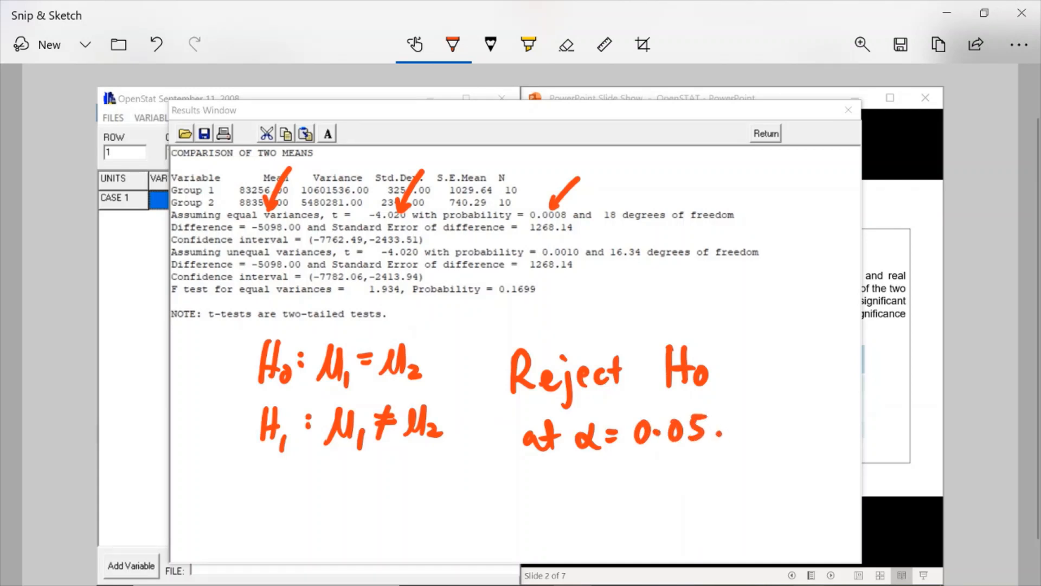